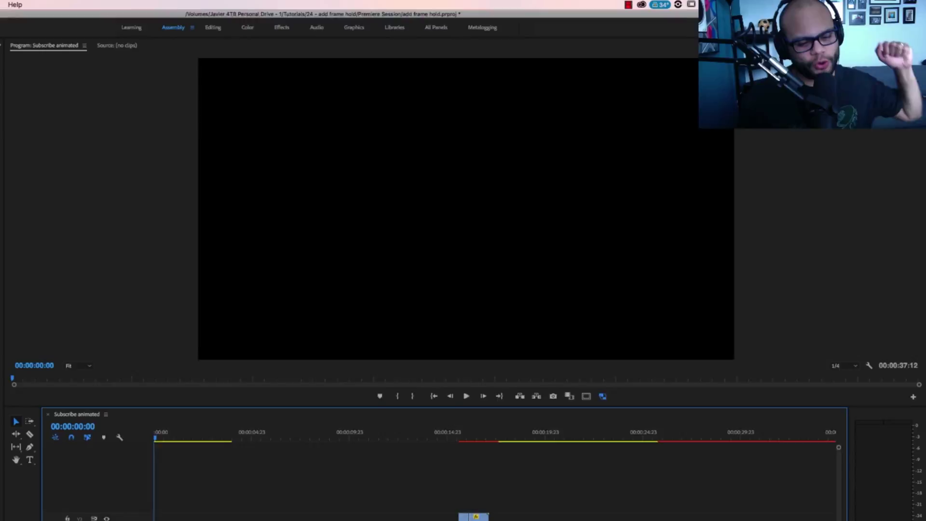
- Unlink the Subscribe animated clip's video from its audio and add a frame hold to the video at 00:00:03:10
{"action": "key", "text": "space"}
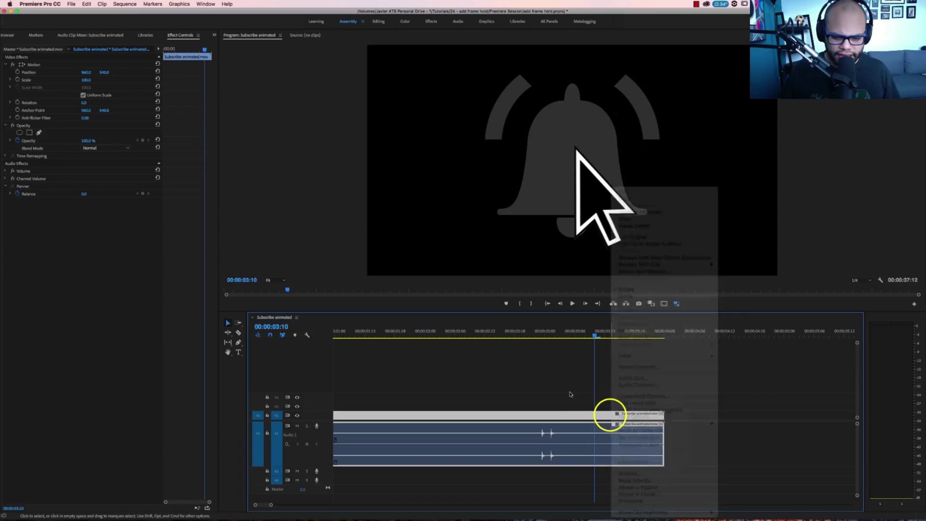
{"action": "left_click", "coordinate": [574, 420]}
{"action": "left_click", "coordinate": [560, 380]}
{"action": "left_click", "coordinate": [573, 416], "text": "alt"}
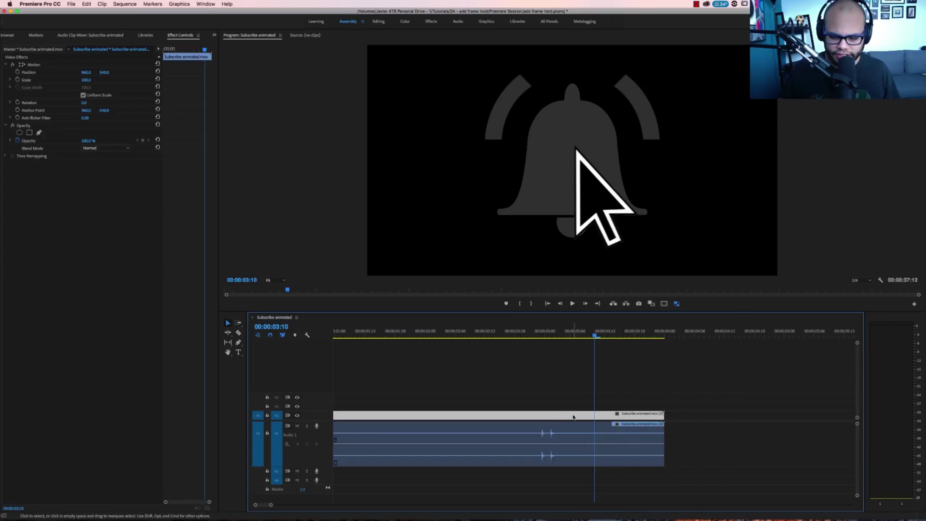
{"action": "right_click", "coordinate": [608, 416]}
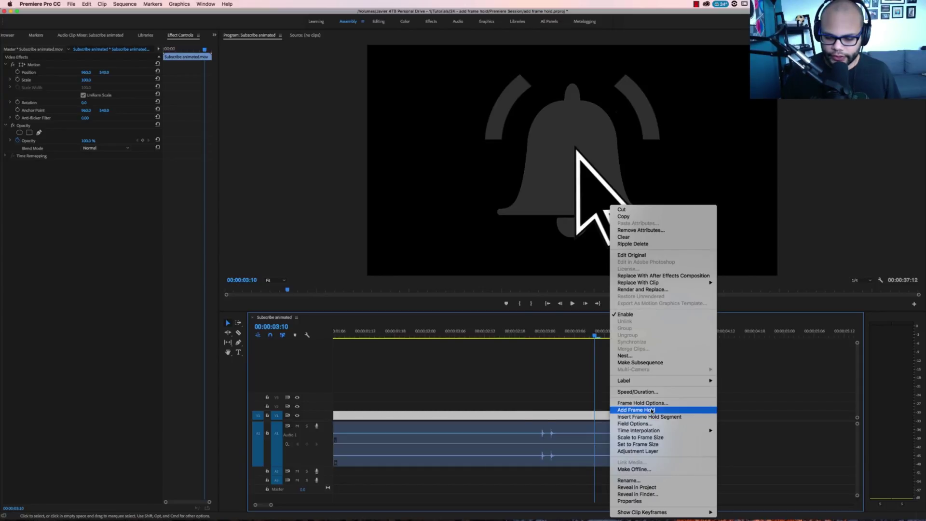
{"action": "left_click", "coordinate": [652, 410]}
{"action": "left_click", "coordinate": [635, 397]}
- Move the held-frame segment of the Subscribe animated clip up from V1 to V2
{"action": "key", "text": "minus"}
{"action": "key", "text": "minus"}
{"action": "key", "text": "minus"}
{"action": "left_click_drag", "start_coordinate": [392, 337], "coordinate": [389, 342]}
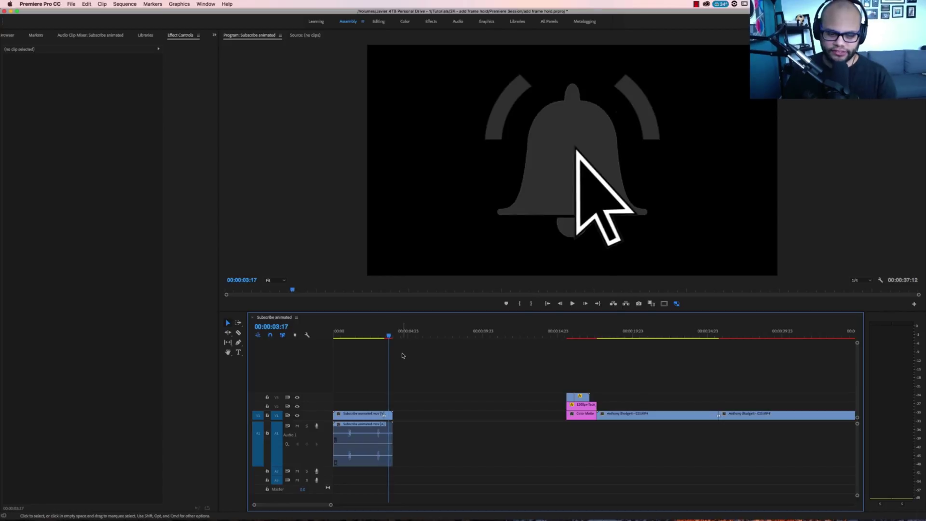
{"action": "key", "text": "backslash"}
{"action": "left_click", "coordinate": [561, 416]}
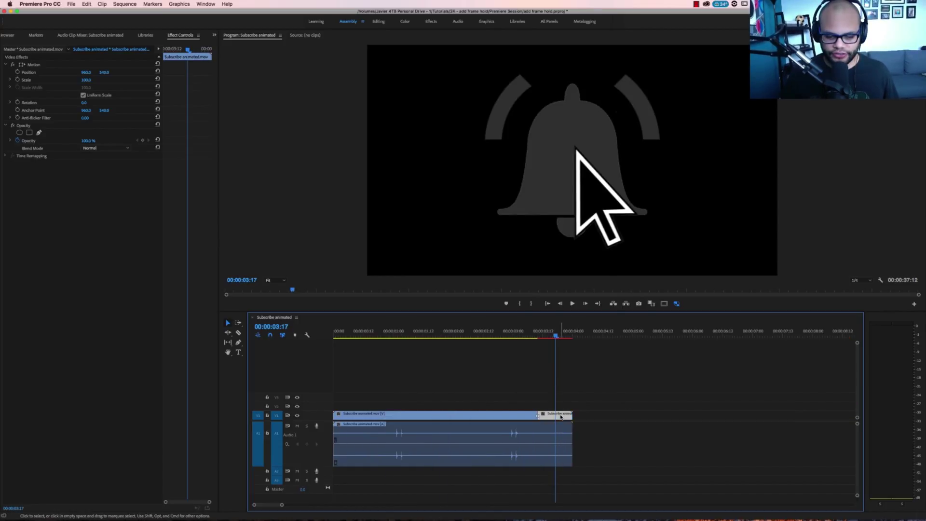
{"action": "left_click_drag", "start_coordinate": [561, 415], "coordinate": [561, 407]}
{"action": "key", "text": "backslash"}
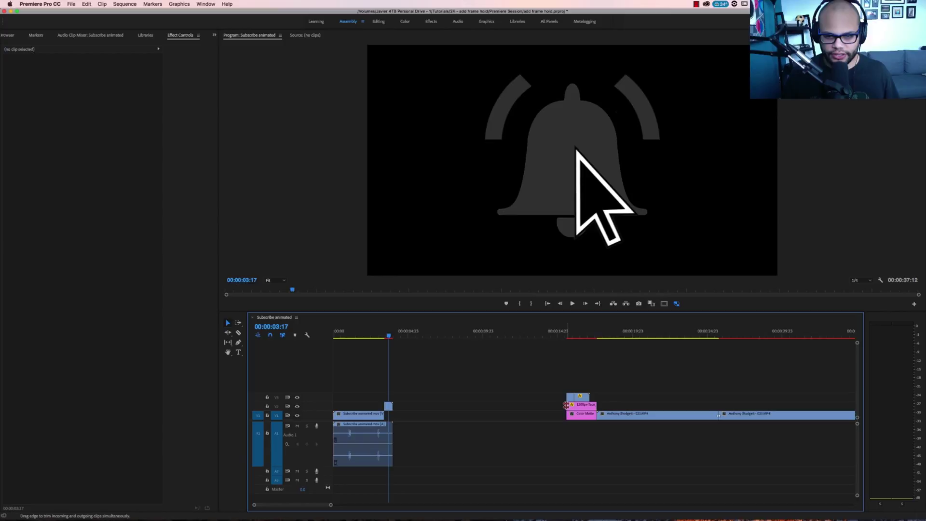
- Switch to Chrome to view the transparent Taco Bell logo image, and minimize the browser window
{"action": "left_click", "coordinate": [553, 399]}
{"action": "mouse_move", "coordinate": [431, 511]}
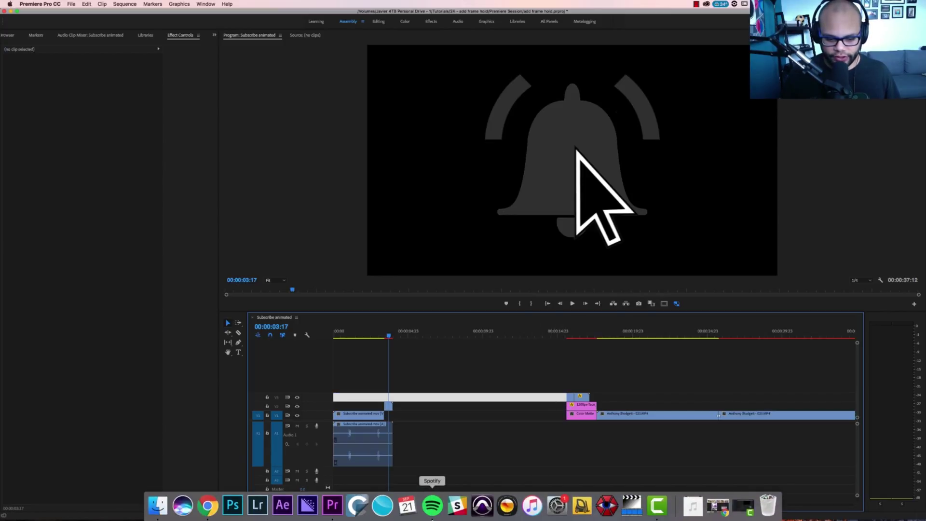
{"action": "left_click", "coordinate": [207, 506]}
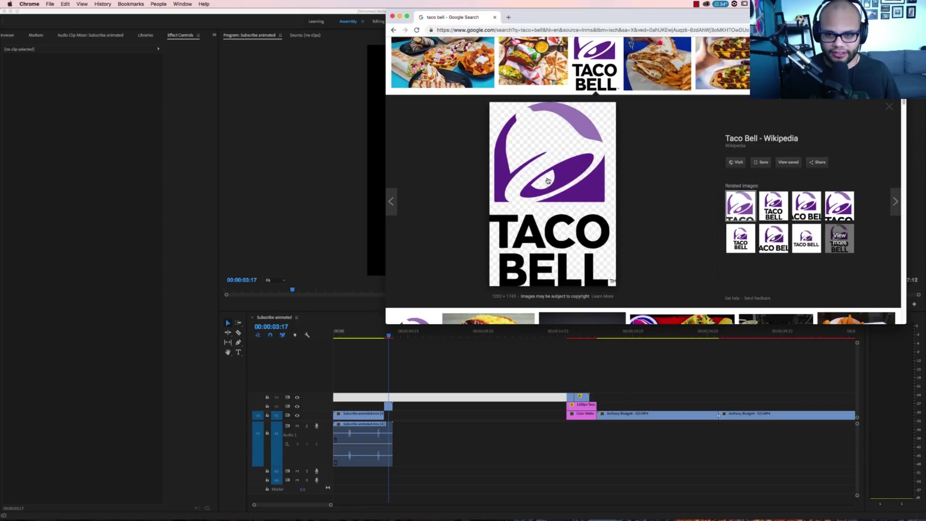
{"action": "left_click", "coordinate": [399, 17]}
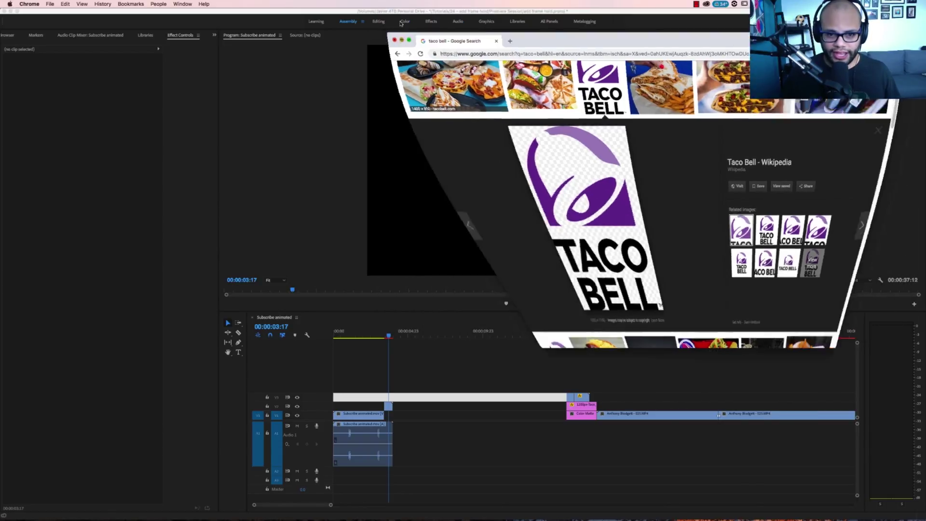
- Move the held bell frame up to V3 and place the Taco Bell logo clip beneath it on V2
{"action": "key", "text": "backslash"}
{"action": "left_click", "coordinate": [629, 367]}
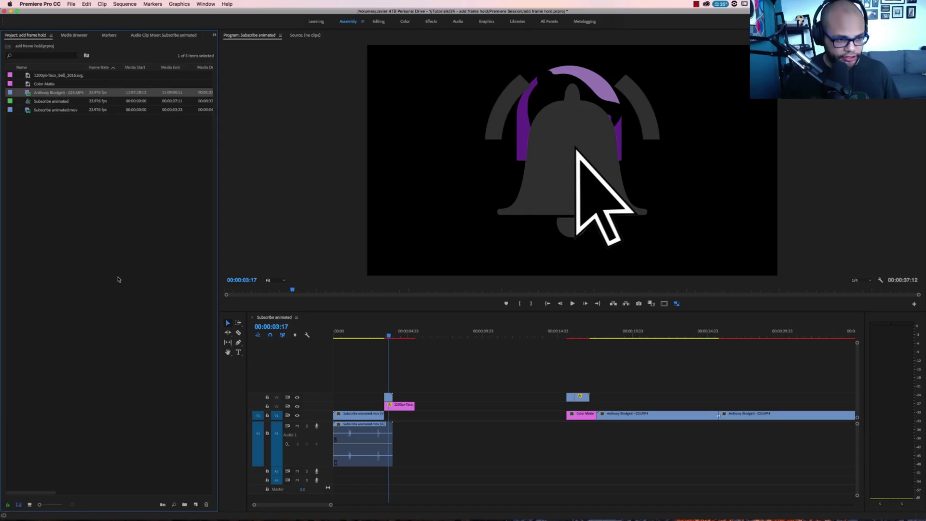
- Create a white color matte named Color Matte and place it on V1 beneath the Taco Bell logo
{"action": "right_click", "coordinate": [66, 151]}
{"action": "mouse_move", "coordinate": [96, 180]}
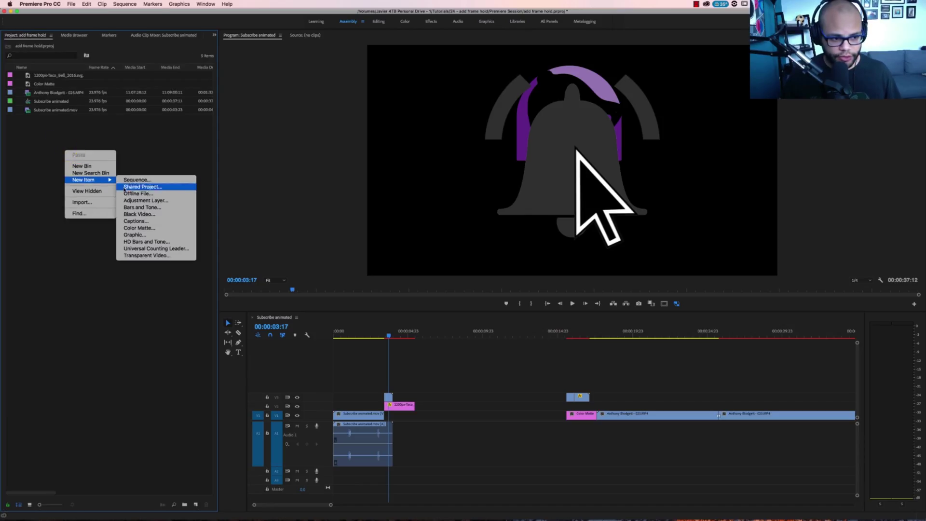
{"action": "left_click", "coordinate": [139, 227]}
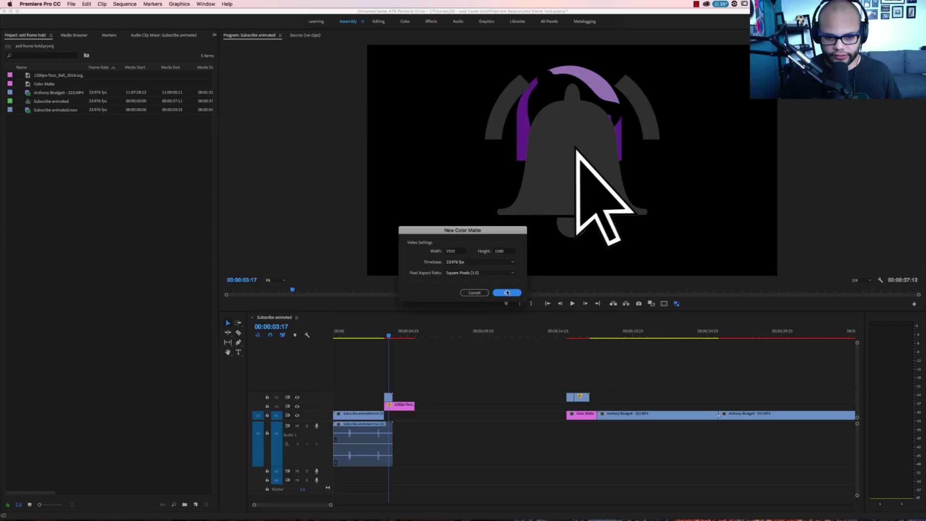
{"action": "left_click", "coordinate": [507, 293]}
{"action": "left_click", "coordinate": [540, 123]}
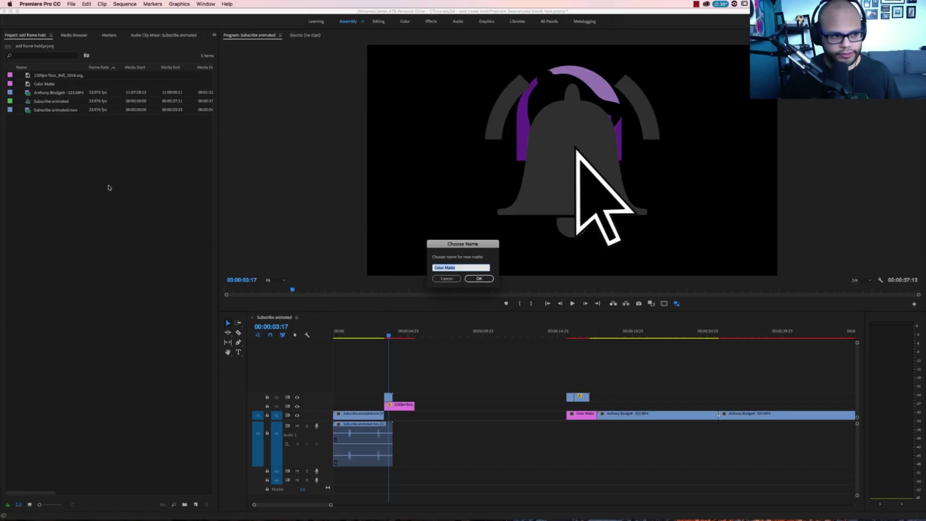
{"action": "key", "text": "Return"}
{"action": "left_click_drag", "start_coordinate": [44, 92], "coordinate": [386, 420]}
- Enable Position, Scale and Rotation keyframing on the held bell clip on V3, with starting keyframes at the clip's beginning
{"action": "key", "text": "equal"}
{"action": "key", "text": "equal"}
{"action": "key", "text": "equal"}
{"action": "left_click", "coordinate": [539, 329]}
{"action": "left_click_drag", "start_coordinate": [540, 330], "coordinate": [577, 359]}
{"action": "left_click", "coordinate": [588, 397]}
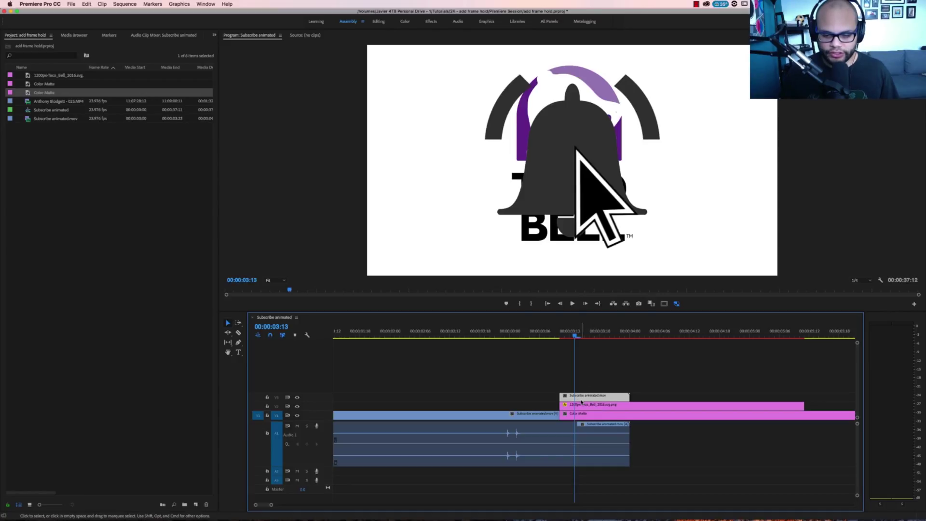
{"action": "left_click", "coordinate": [565, 336]}
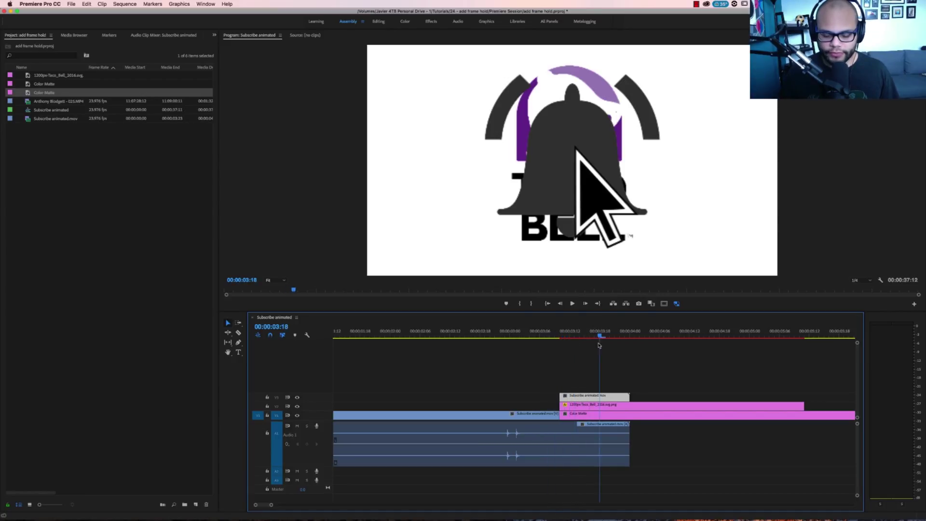
{"action": "left_click_drag", "start_coordinate": [599, 345], "coordinate": [591, 346]}
{"action": "key", "text": "shift+5"}
{"action": "left_click", "coordinate": [18, 80]}
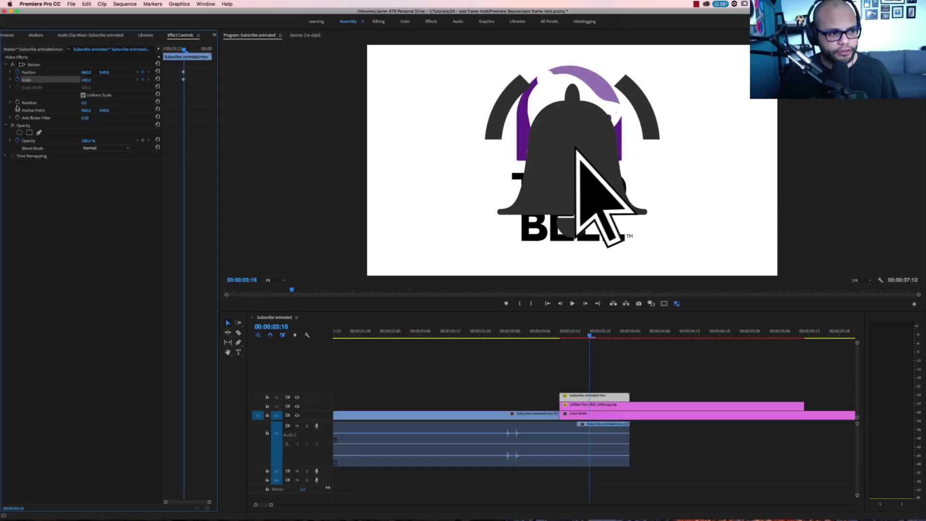
{"action": "left_click", "coordinate": [18, 102]}
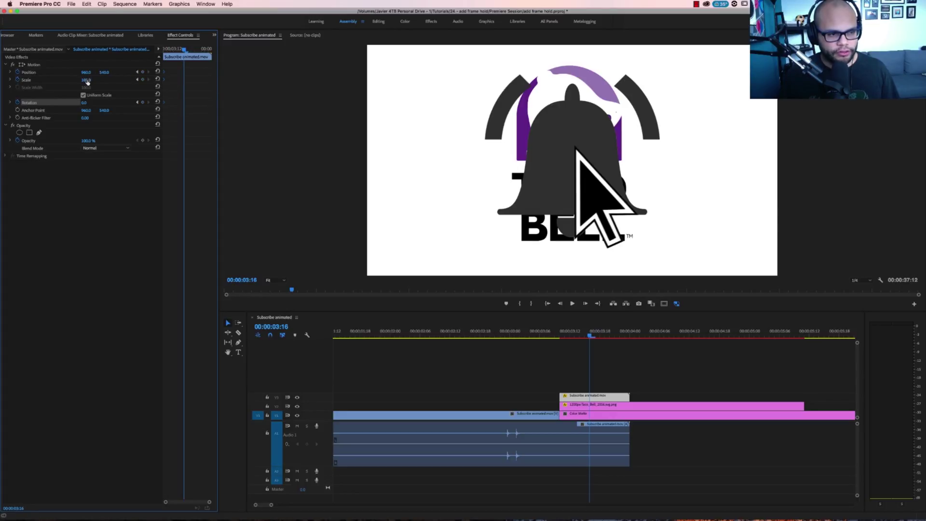
- Keyframe the bell clip at 00:00:03:16 with scale 79, rotation -30° and position 904, 334
{"action": "left_click_drag", "start_coordinate": [86, 80], "coordinate": [53, 73]}
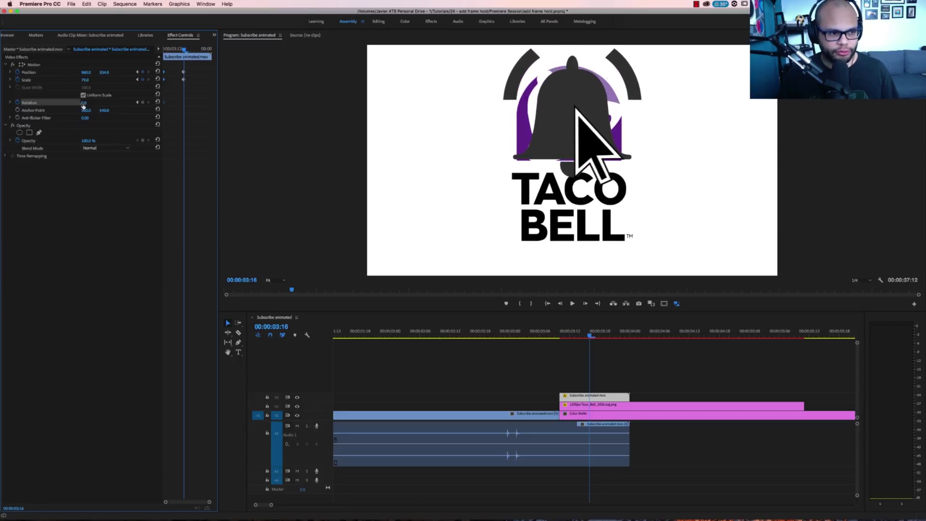
{"action": "left_click_drag", "start_coordinate": [84, 103], "coordinate": [69, 103]}
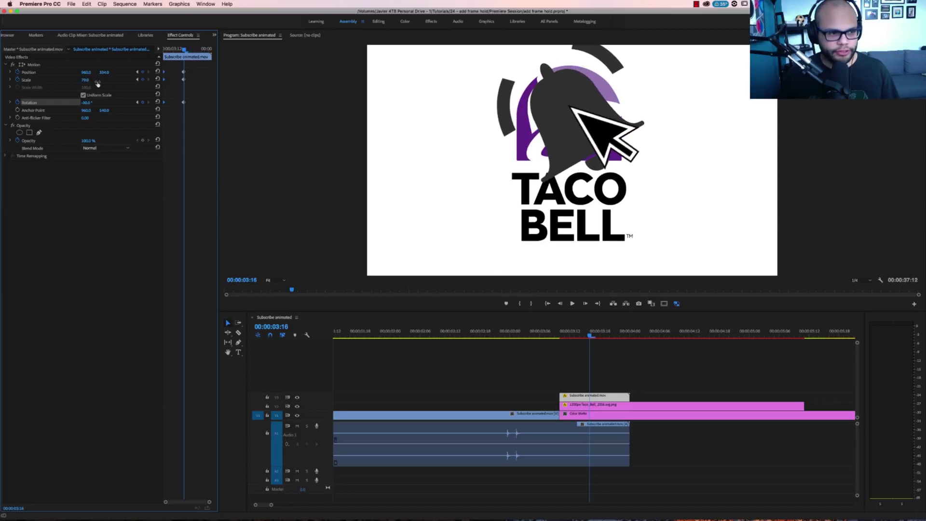
{"action": "left_click_drag", "start_coordinate": [86, 73], "coordinate": [60, 72]}
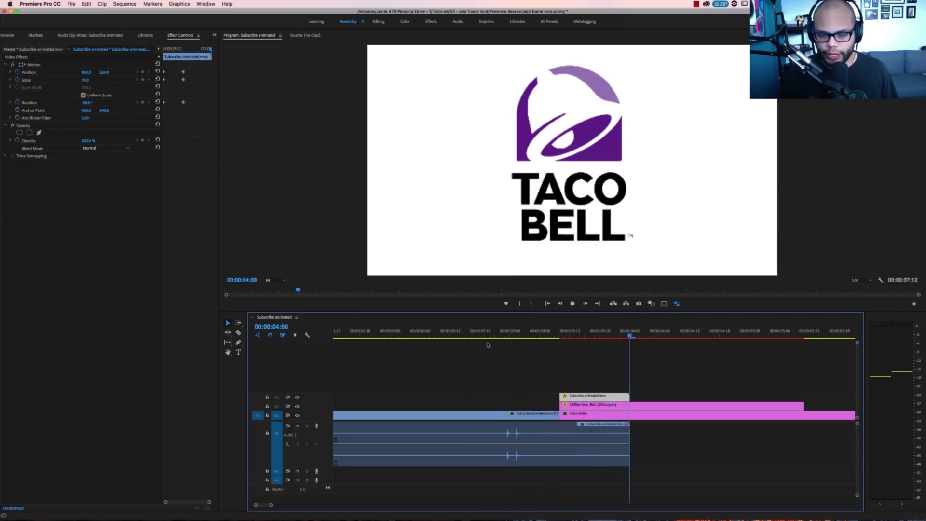
- Trim the held bell clip on V3 to end at 00:00:03:20 and scrub through its animation
{"action": "left_click", "coordinate": [637, 359]}
{"action": "left_click_drag", "start_coordinate": [568, 330], "coordinate": [595, 332]}
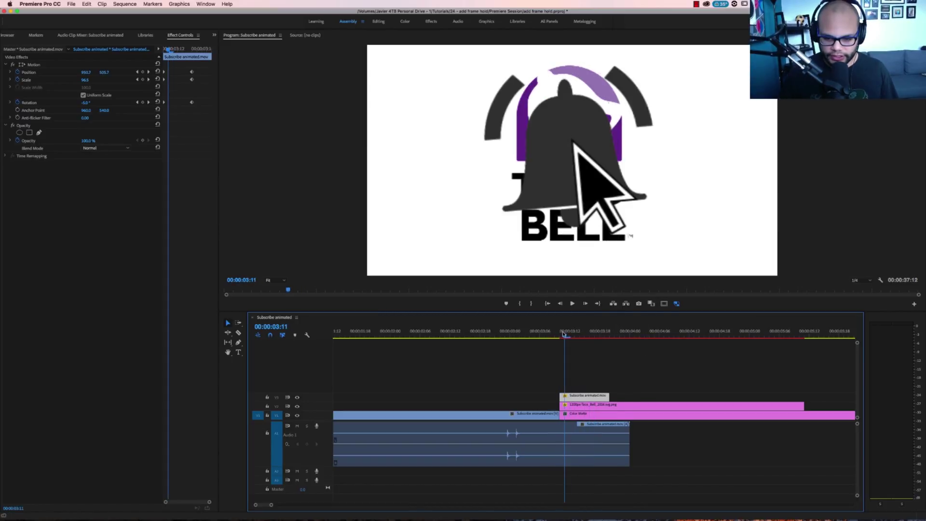
{"action": "left_click_drag", "start_coordinate": [566, 333], "coordinate": [562, 333]}
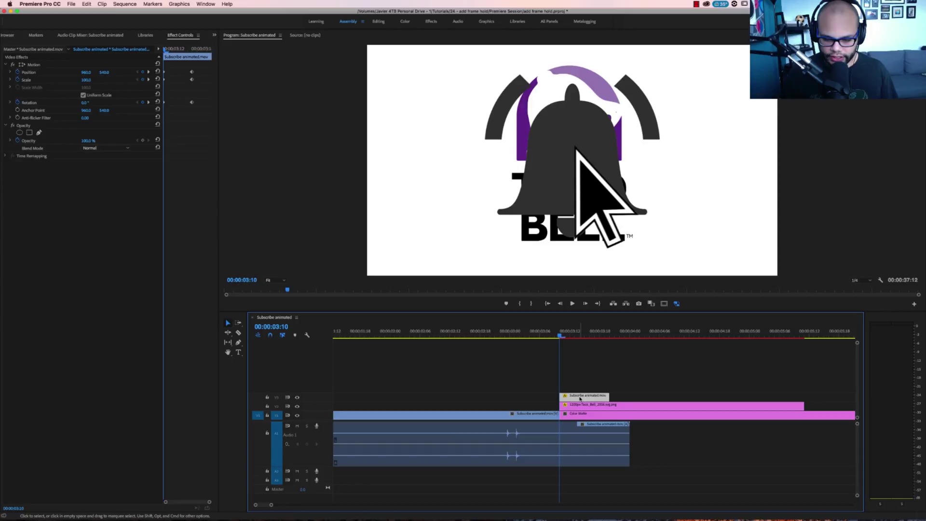
- Duplicate the animated bell clip directly after itself on V3 and shift the copy's end-pose keyframes to its start
{"action": "left_click_drag", "start_coordinate": [569, 398], "coordinate": [622, 398]}
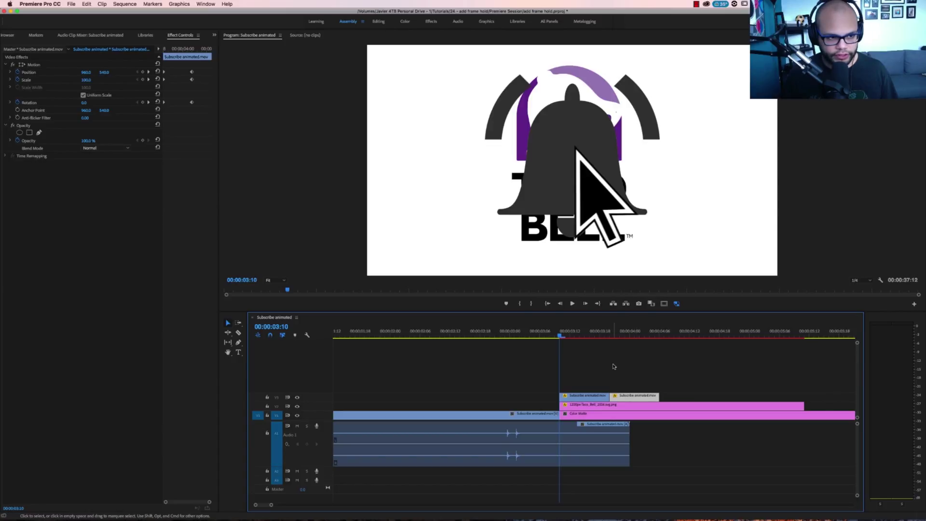
{"action": "left_click", "coordinate": [169, 68]}
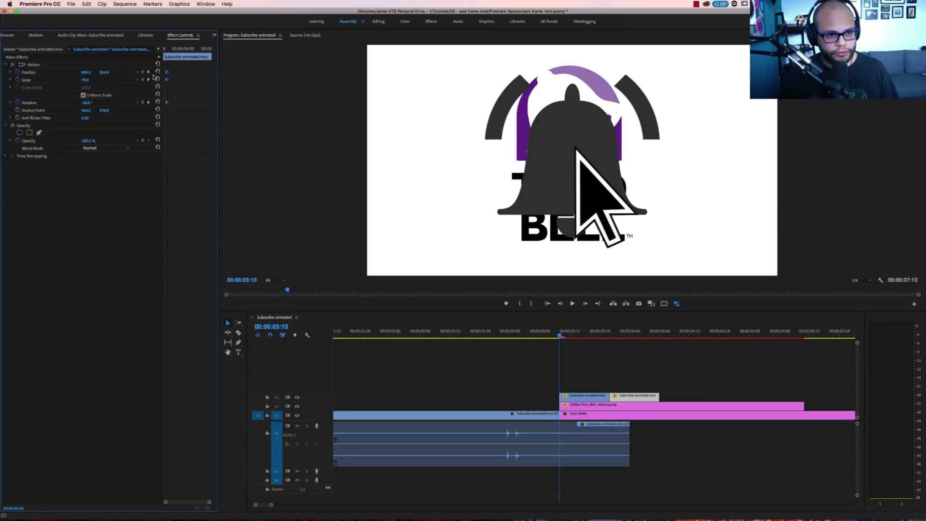
{"action": "left_click_drag", "start_coordinate": [577, 334], "coordinate": [613, 345]}
- Review the Frame Hold Options of the duplicated bell clip and accept them
{"action": "right_click", "coordinate": [621, 396]}
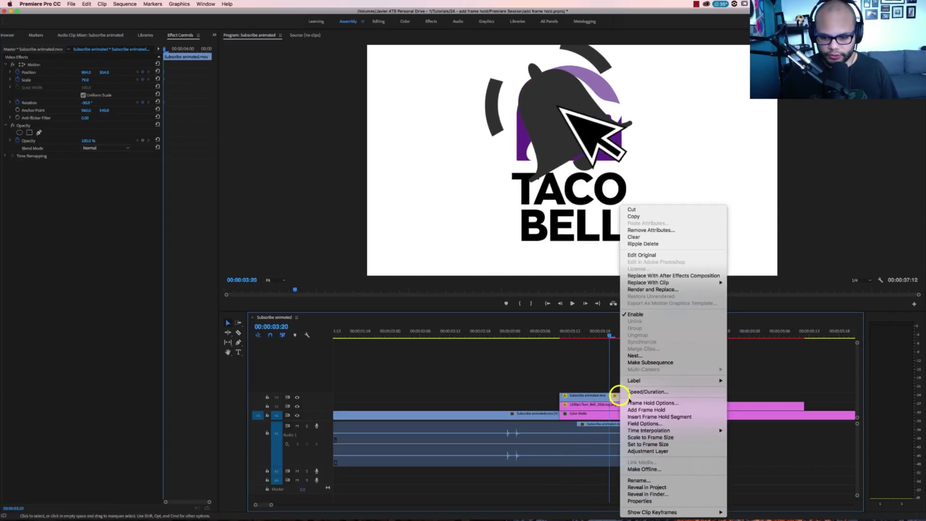
{"action": "left_click", "coordinate": [639, 404]}
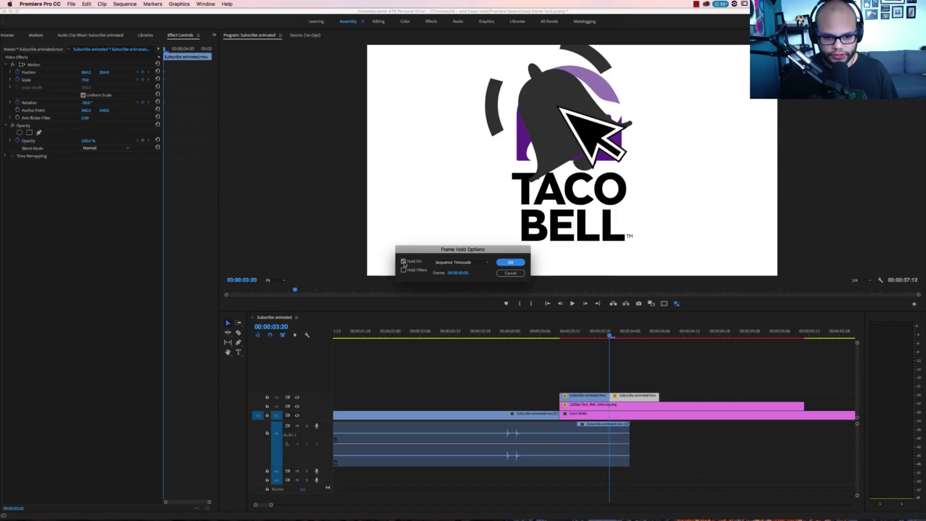
{"action": "left_click", "coordinate": [510, 263]}
- Play back the bell animation over the logo from about 00:00:03:11
{"action": "left_click", "coordinate": [568, 332]}
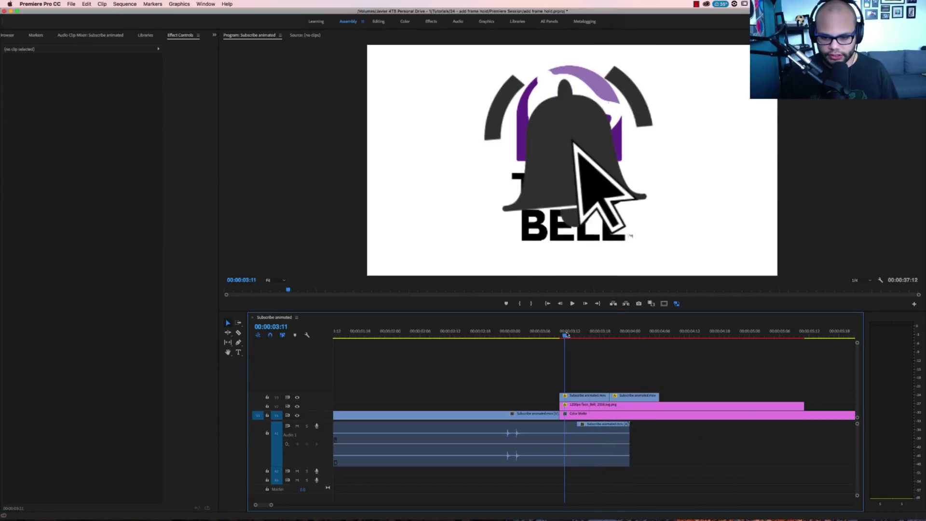
{"action": "key", "text": "space"}
{"action": "key", "text": "space"}
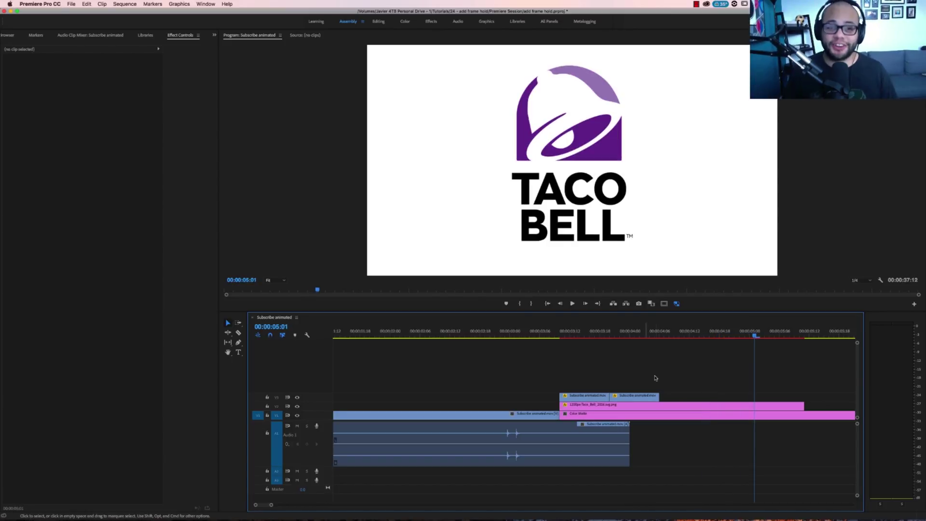
- Trim the Taco Bell logo clip and the color matte below it to end at 00:00:05:01
{"action": "key", "text": "minus"}
{"action": "left_click", "coordinate": [652, 405]}
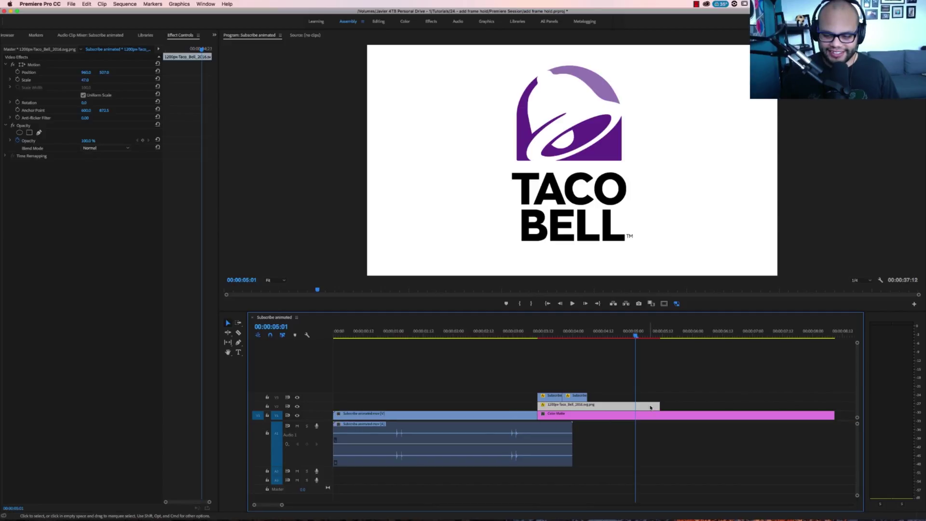
{"action": "left_click_drag", "start_coordinate": [658, 406], "coordinate": [636, 426]}
{"action": "left_click", "coordinate": [642, 417]}
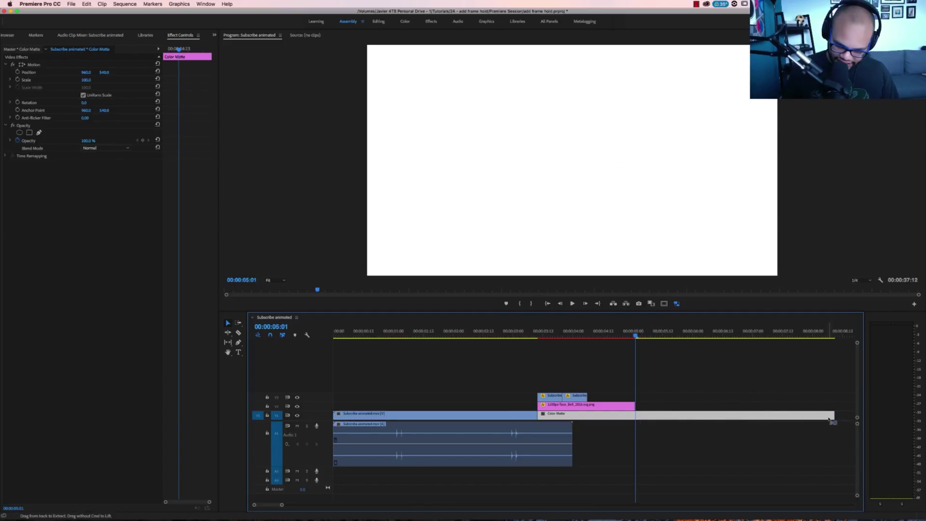
{"action": "left_click_drag", "start_coordinate": [828, 420], "coordinate": [635, 419]}
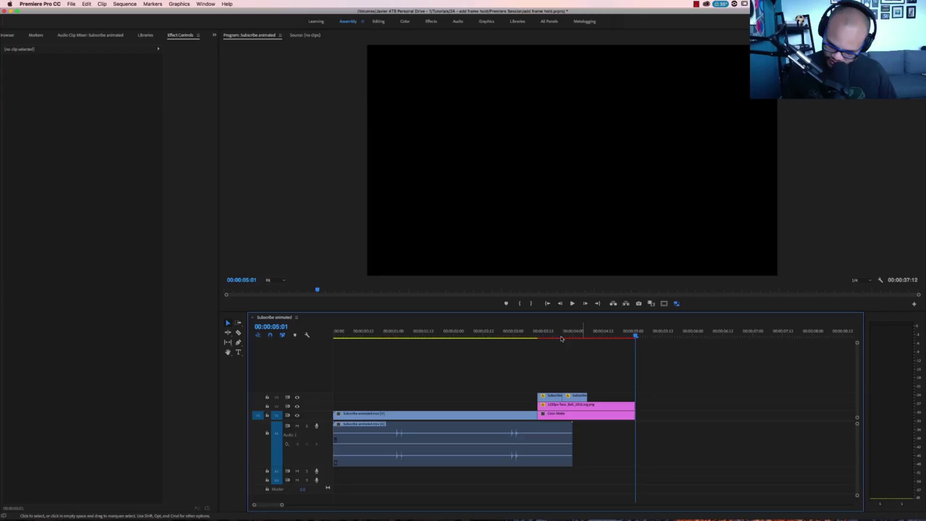
- Play back the edit from just before the frame hold through the bell's transition into the Taco Bell logo
{"action": "left_click", "coordinate": [560, 337]}
{"action": "left_click", "coordinate": [520, 333]}
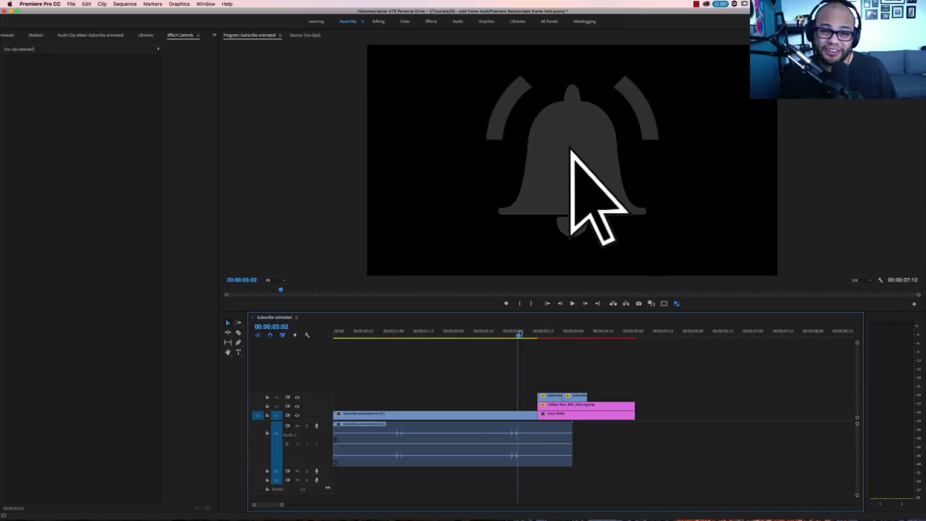
{"action": "key", "text": "space"}
{"action": "left_click", "coordinate": [524, 333]}
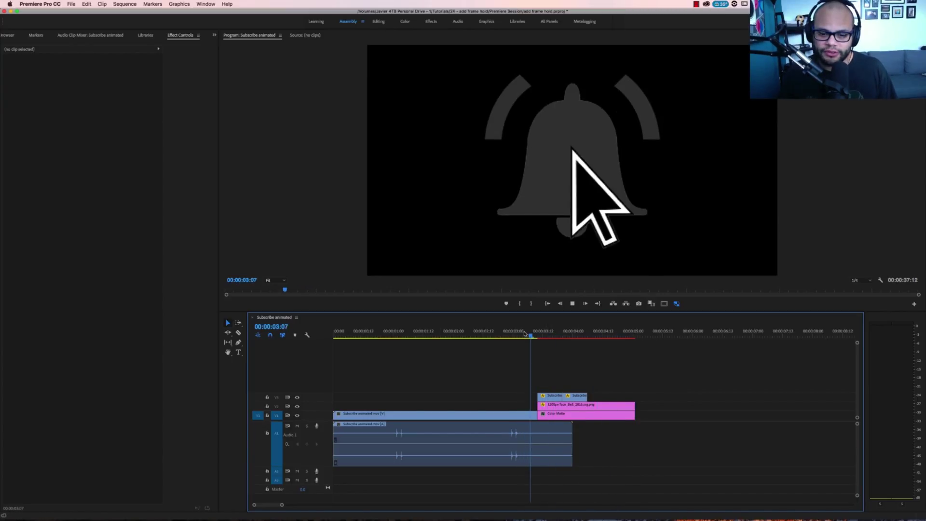
{"action": "key", "text": "space"}
{"action": "key", "text": "backslash"}
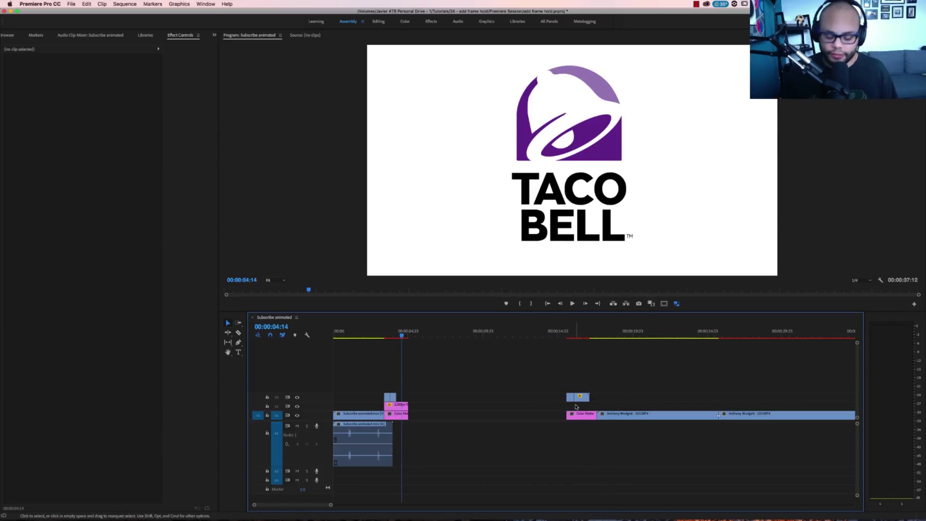
{"action": "key", "text": "Up"}
{"action": "key", "text": "space"}
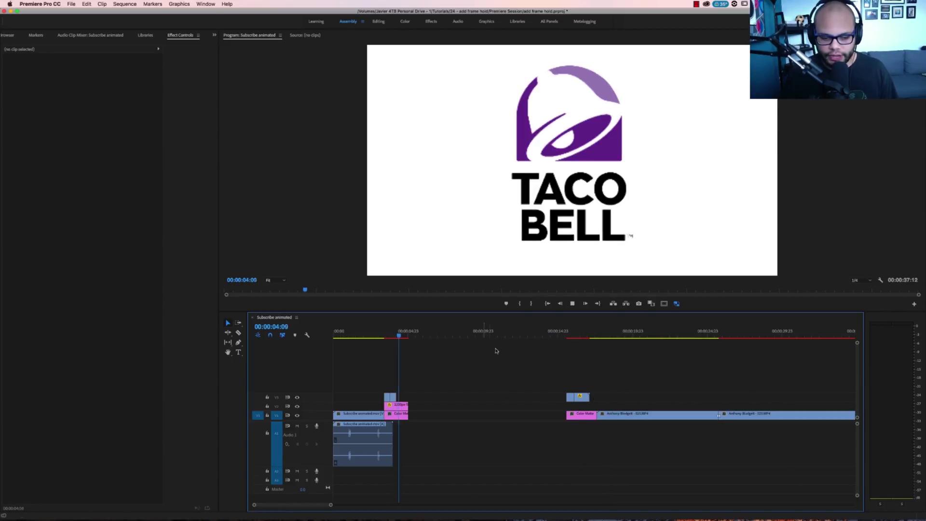
- Move the spare bell clips and their color matte earlier on the timeline, away from the following live-action footage, and start playback
{"action": "left_click", "coordinate": [561, 337]}
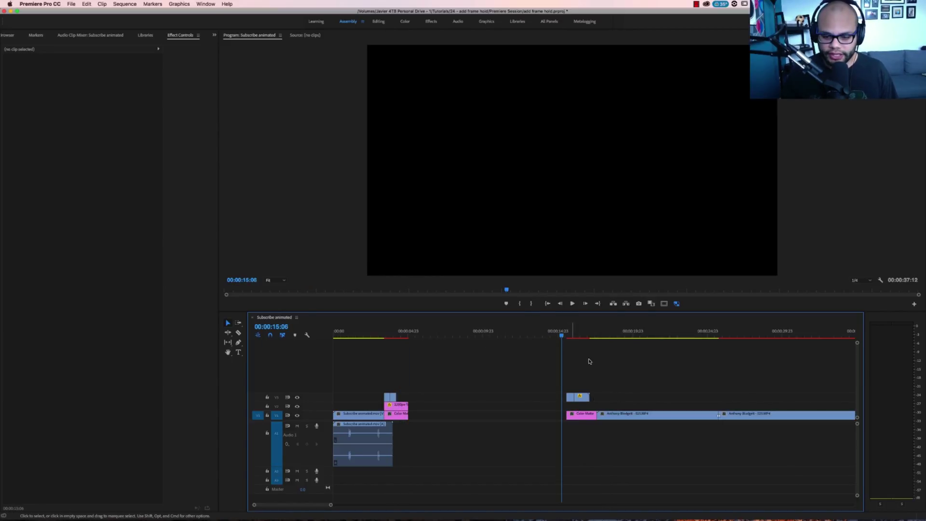
{"action": "left_click_drag", "start_coordinate": [603, 371], "coordinate": [473, 400]}
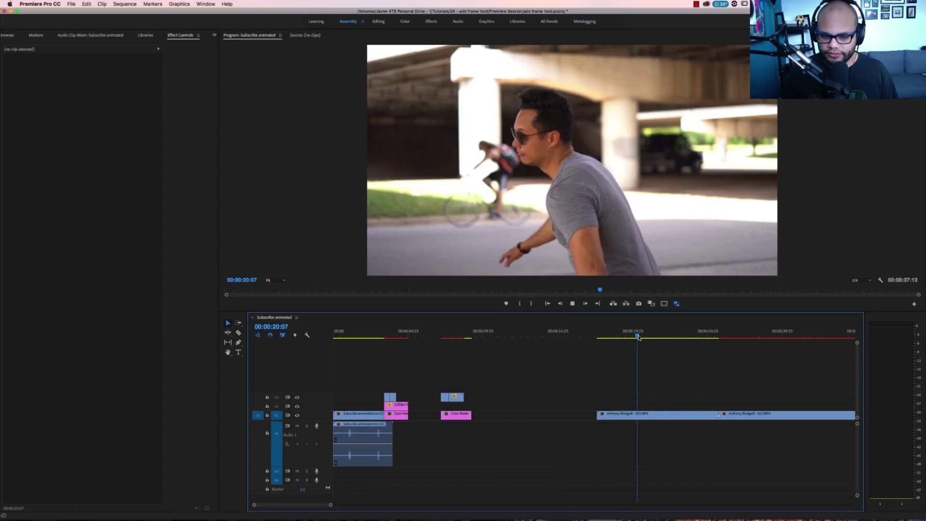
{"action": "key", "text": "space"}
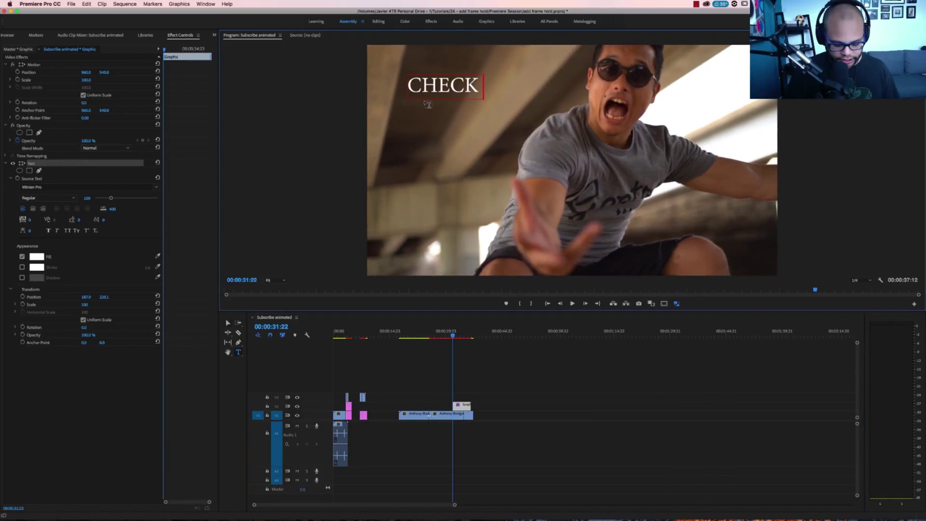
- Complete the title over the sunglasses footage with CHECK OUT and the man's name, COOLEST GUY EVER, ON YOUTUBE, HE VLOGS, COOL GUY and his name
{"action": "type", "text": "ANTHONY"}
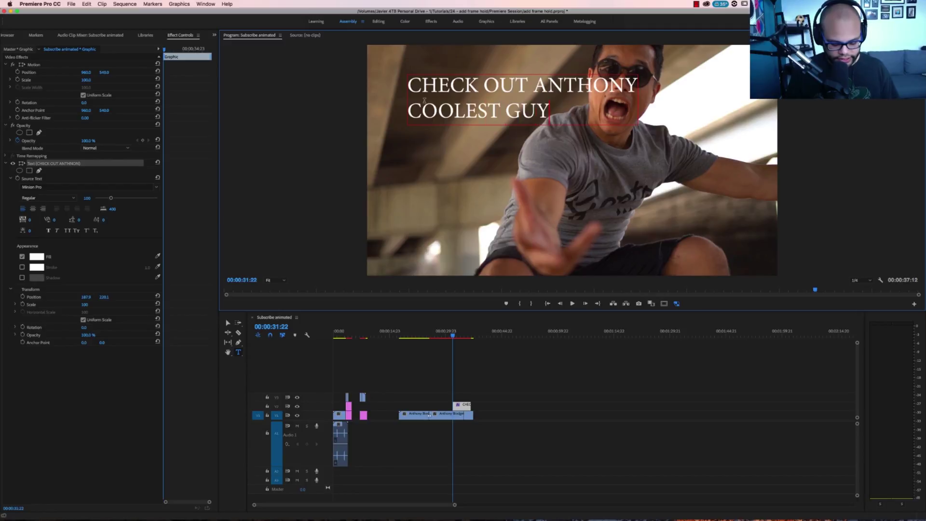
{"action": "key", "text": "Return"}
{"action": "type", "text": "ON YOUTUBE"}
{"action": "key", "text": "Return"}
{"action": "type", "text": "HE VLOGS"}
{"action": "key", "text": "Return"}
{"action": "type", "text": "COOL GUY ANO"}
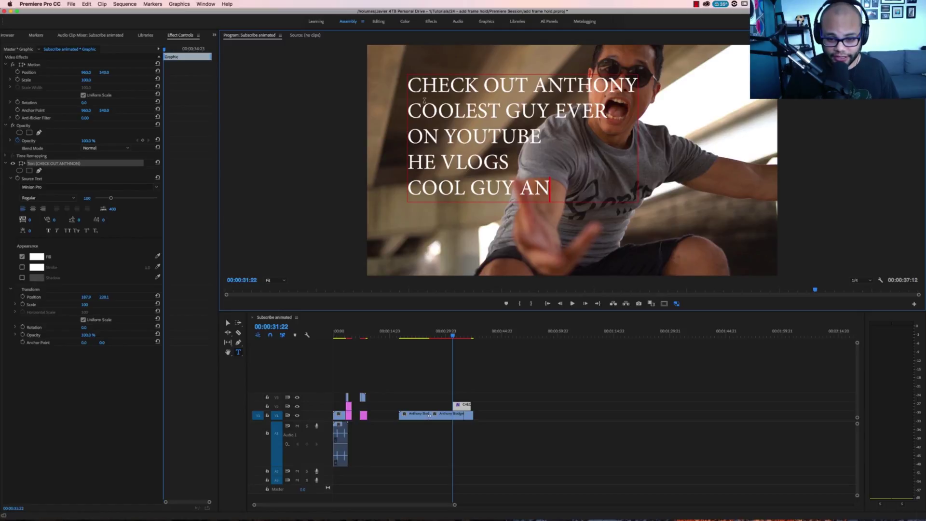
{"action": "type", "text": "THONY"}
- Select all of the title text and open its font style and font family choices
{"action": "key", "text": "super+a"}
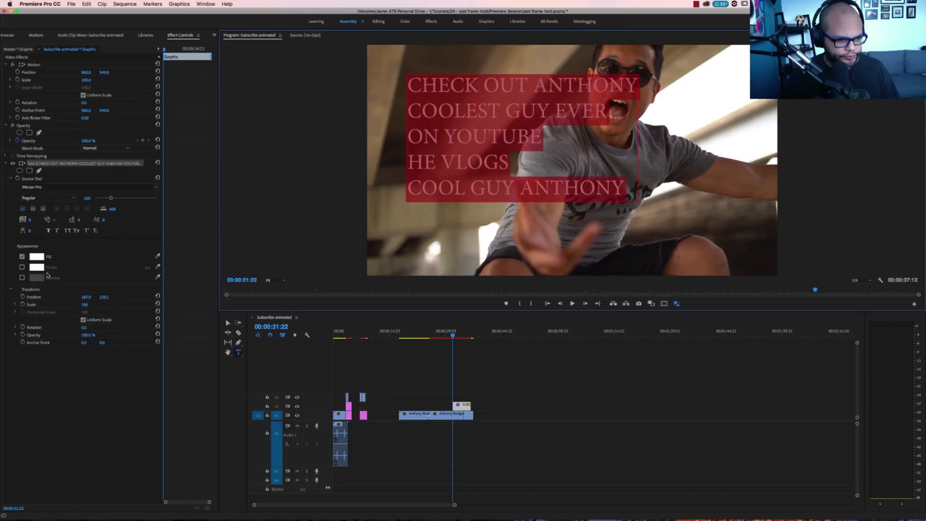
{"action": "left_click", "coordinate": [48, 198]}
{"action": "left_click", "coordinate": [87, 186]}
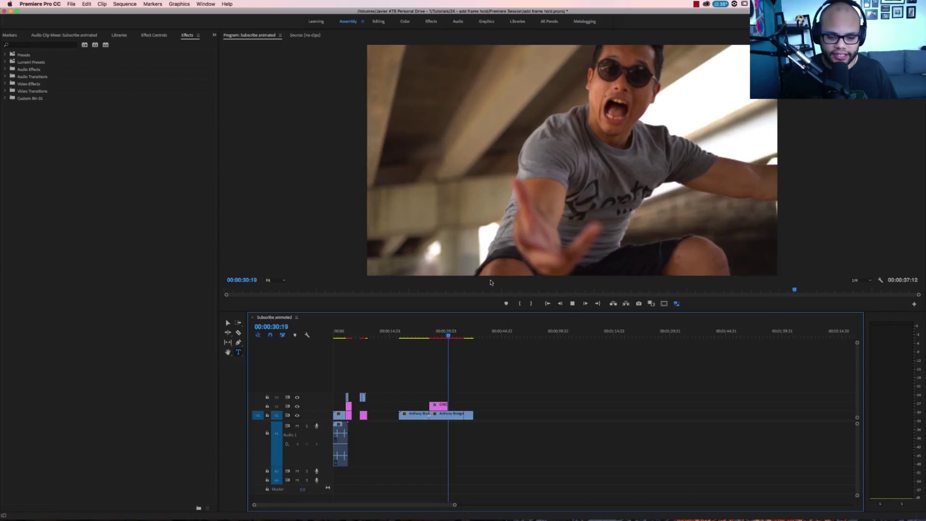
- Split the V1 footage at 00:00:30:17, where the title ends, and delete the segment after the cut
{"action": "key", "text": "space"}
{"action": "key", "text": "equal"}
{"action": "key", "text": "equal"}
{"action": "left_click_drag", "start_coordinate": [544, 333], "coordinate": [592, 357]}
{"action": "left_click", "coordinate": [601, 417]}
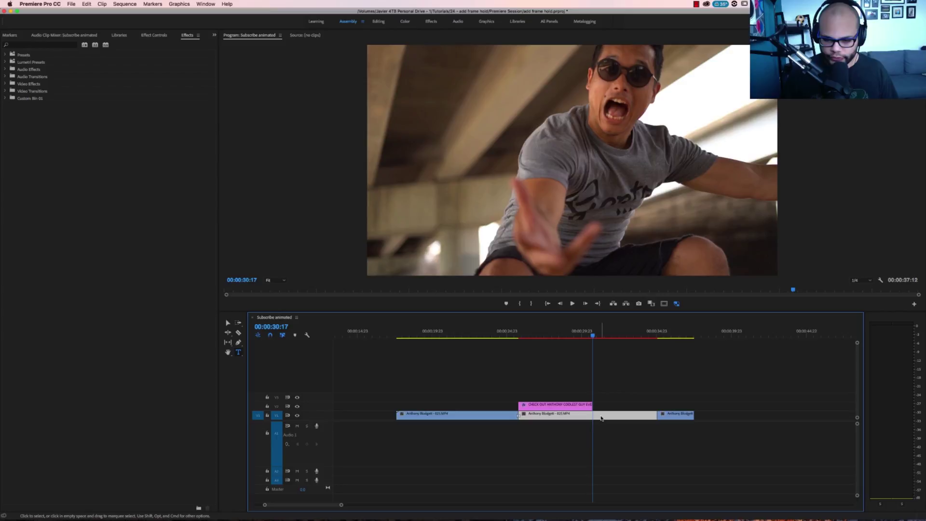
{"action": "key", "text": "super+k"}
{"action": "left_click", "coordinate": [601, 417]}
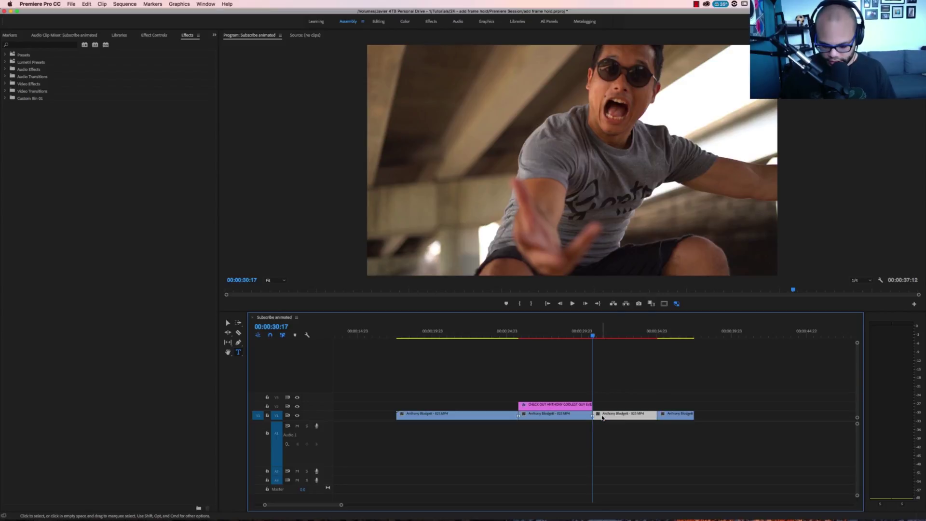
{"action": "key", "text": "BackSpace"}
- Duplicate the clip beneath the title directly after it and accept the copy's Frame Hold Options with Hold On set to Sequence Timecode
{"action": "left_click", "coordinate": [525, 415]}
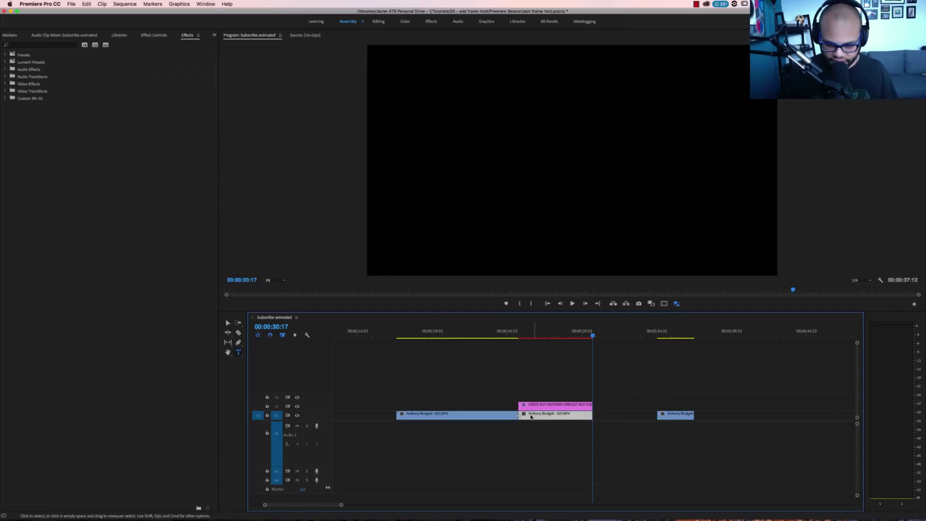
{"action": "left_click_drag", "start_coordinate": [530, 417], "coordinate": [606, 423]}
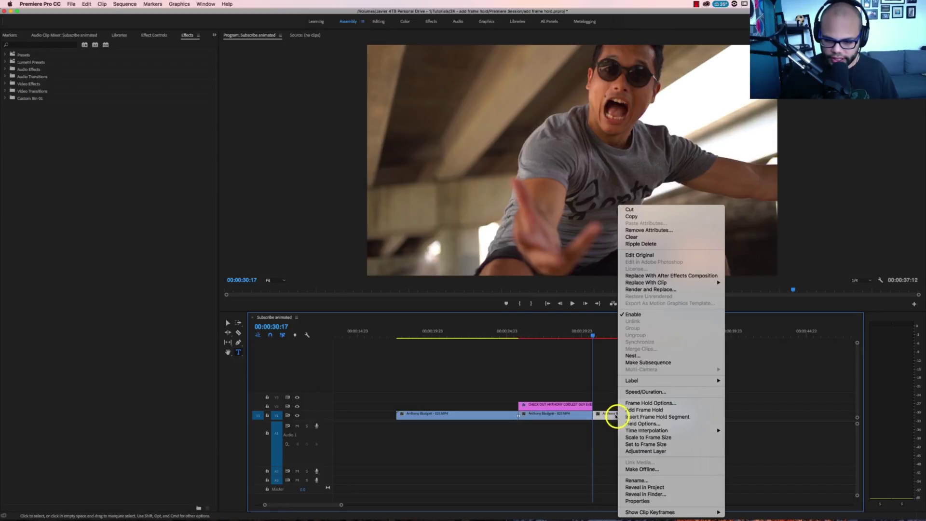
{"action": "left_click", "coordinate": [627, 403]}
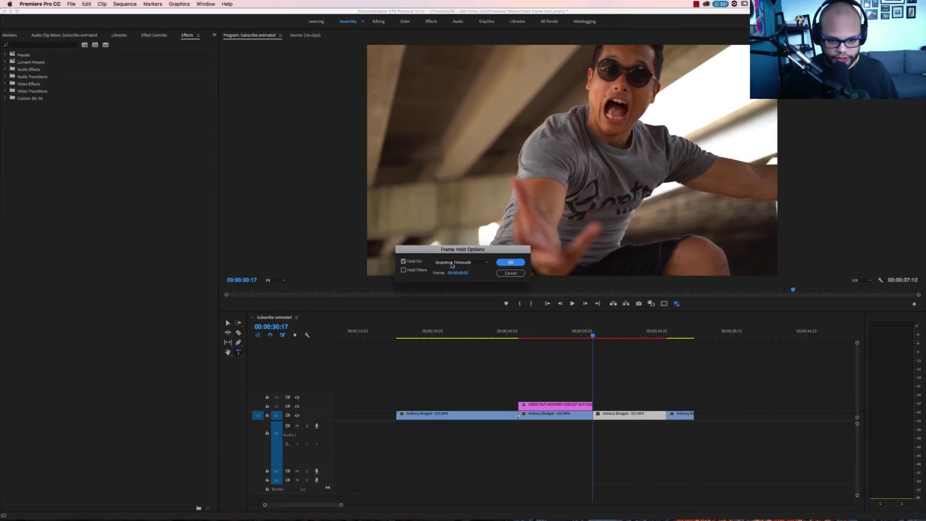
{"action": "left_click", "coordinate": [510, 262]}
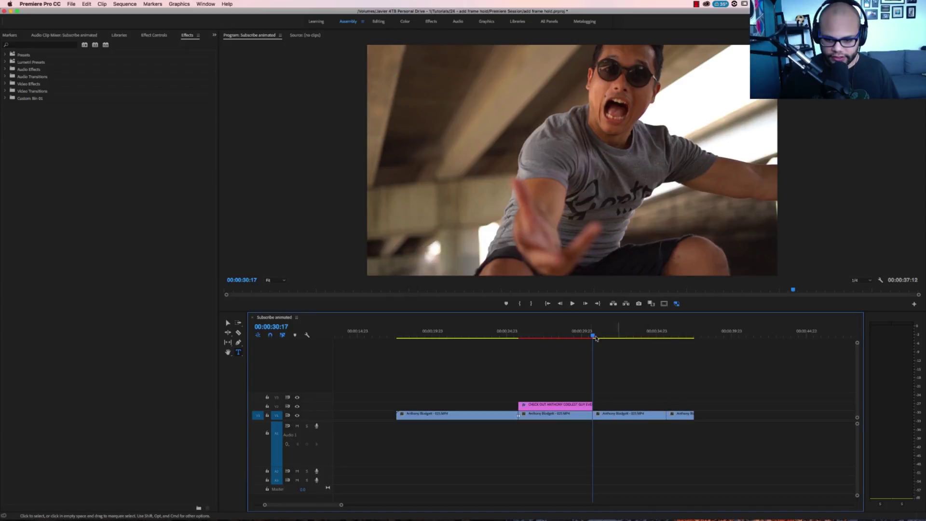
- Play back the footage from shortly before the 00:00:30:17 cut, and the Taco Bell logo ending, stopping at 00:00:04:22
{"action": "left_click", "coordinate": [576, 332]}
{"action": "key", "text": "space"}
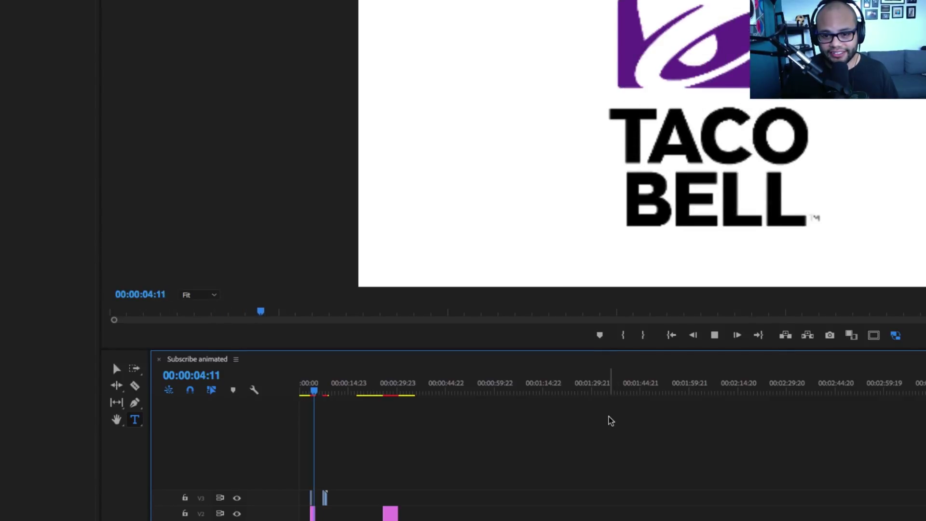
{"action": "key", "text": "space"}
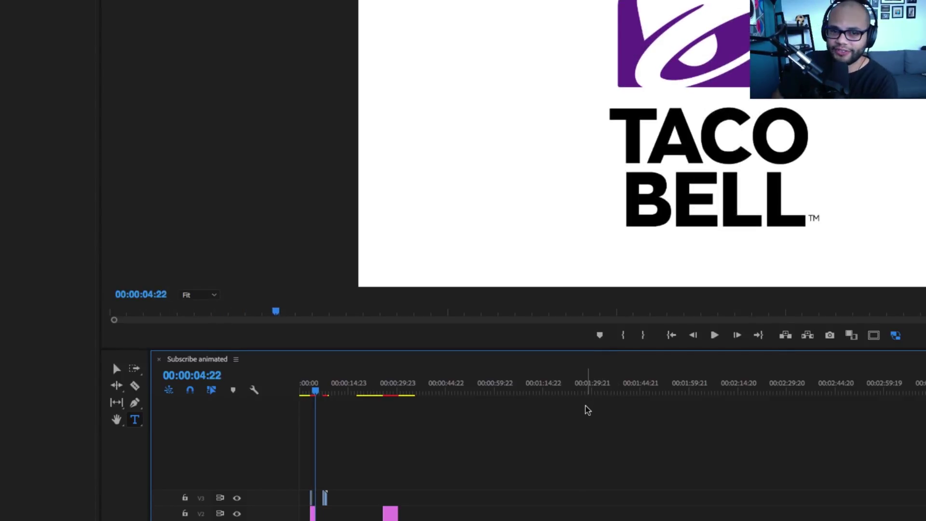